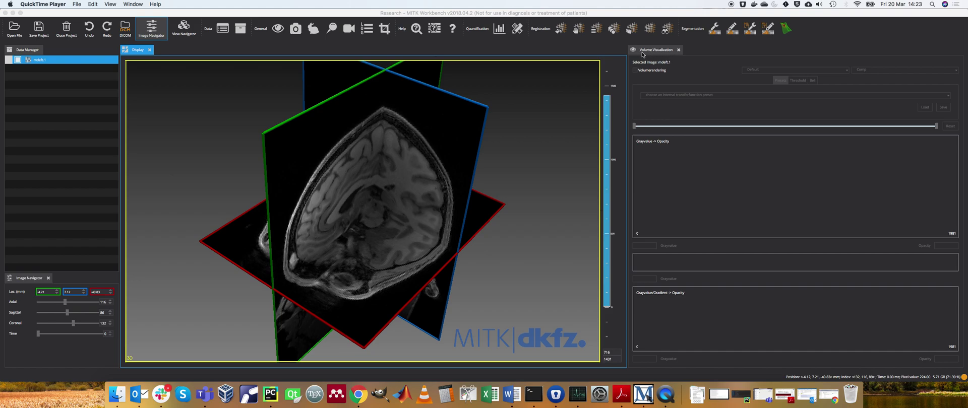
Turn on volume rendering for the MR head scan and rotate it to show the face.
left_click(650, 71)
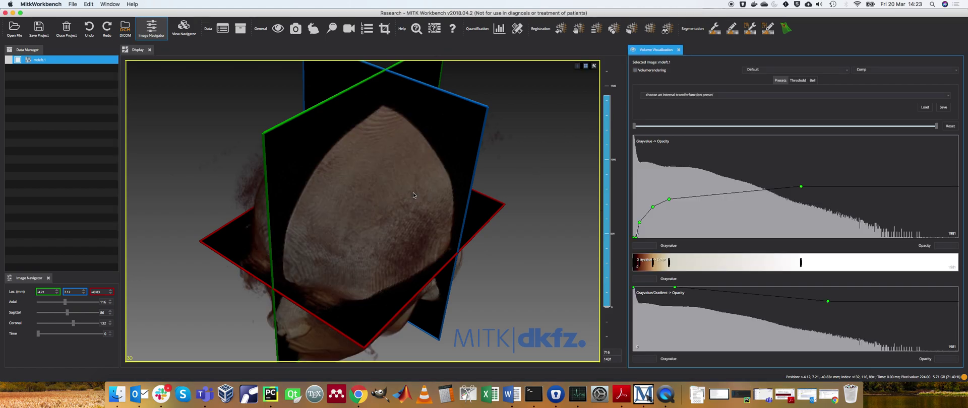
left_click_drag(365, 214, 363, 197)
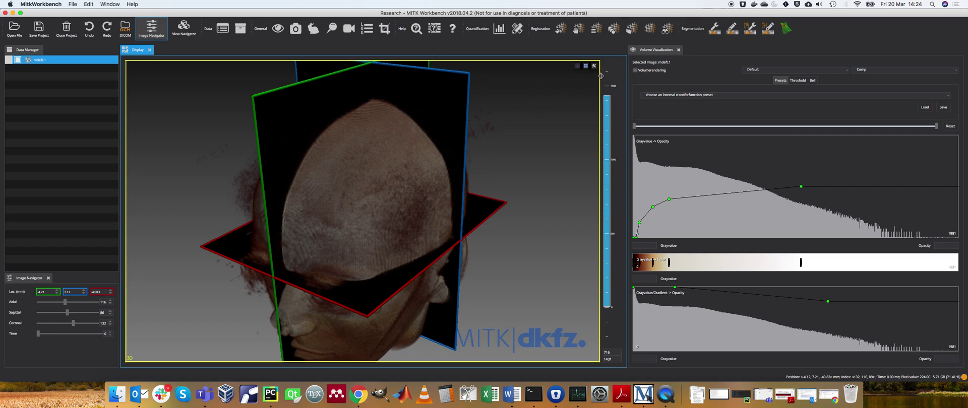
Switch off volume rendering, leaving only the three orthogonal MRI slice planes.
left_click(635, 70)
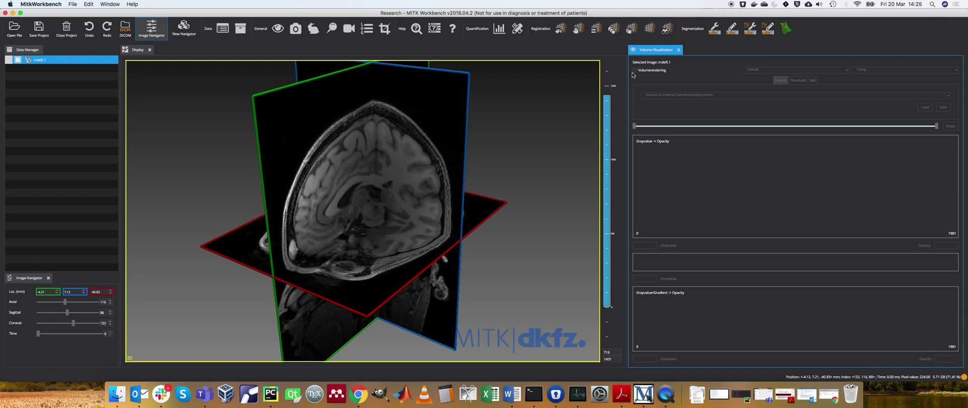
Re-enable volume rendering and drag the lowest opacity point down to zero opacity.
left_click(636, 70)
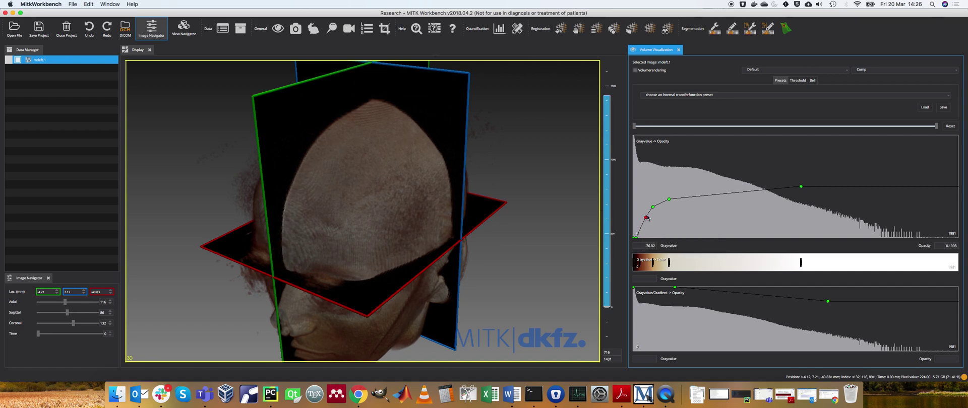
left_click_drag(640, 223, 646, 240)
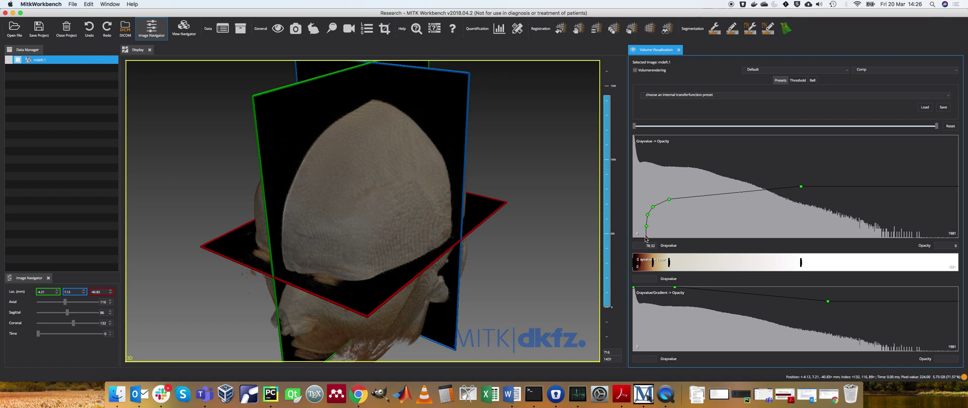
Fine-tune the zero-opacity point to about grayvalue 78.30 to clear the haze.
left_click_drag(643, 238, 647, 240)
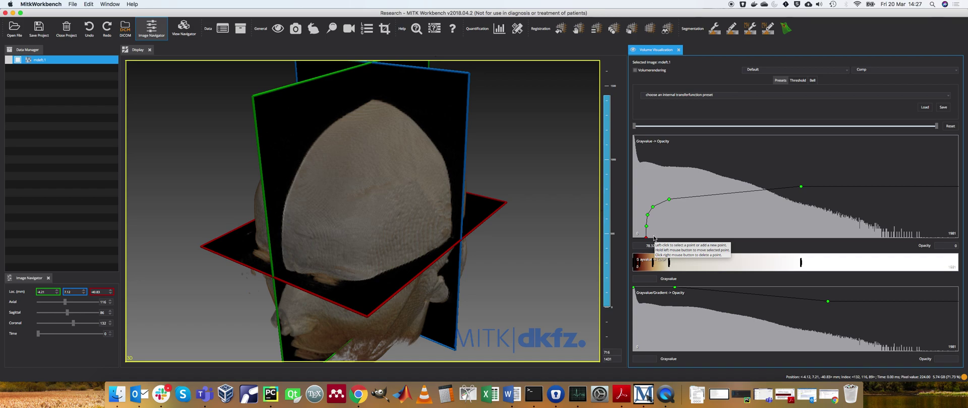
Raise the low points of the grayvalue-opacity curve up to full opacity.
left_click_drag(650, 218, 645, 137)
left_click_drag(658, 211, 660, 133)
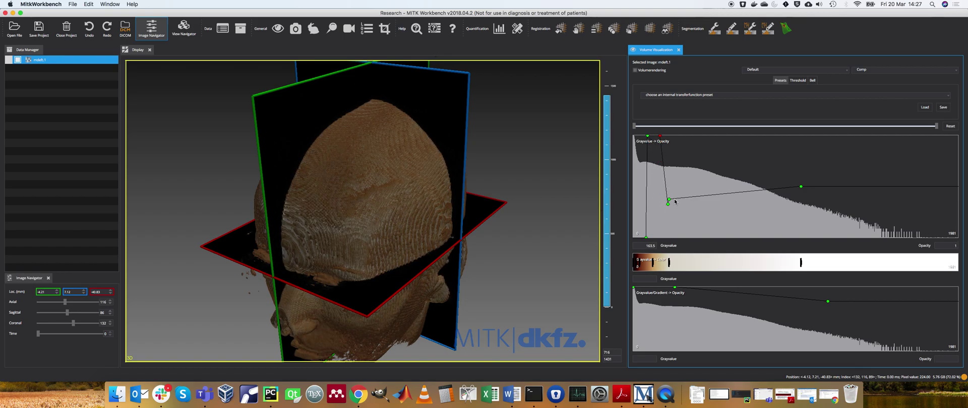
left_click_drag(668, 200, 746, 134)
left_click_drag(669, 204, 699, 135)
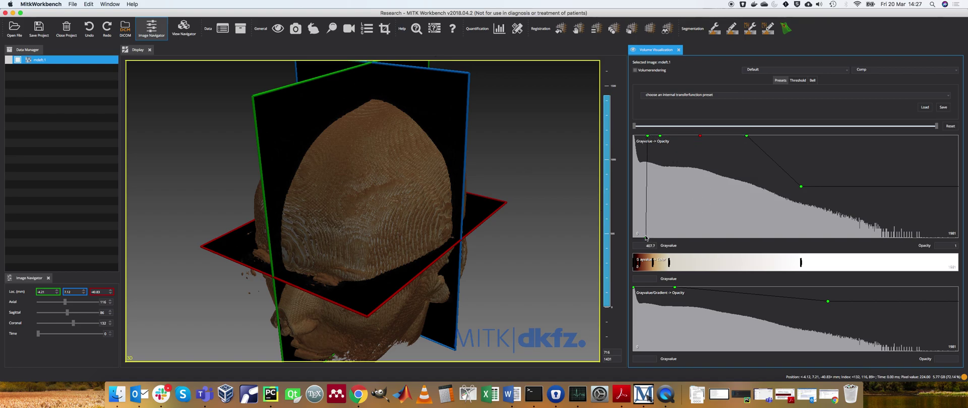
Set the zero-opacity point near grayvalue 23 and add a full-opacity point at 311.
left_click_drag(645, 237, 637, 240)
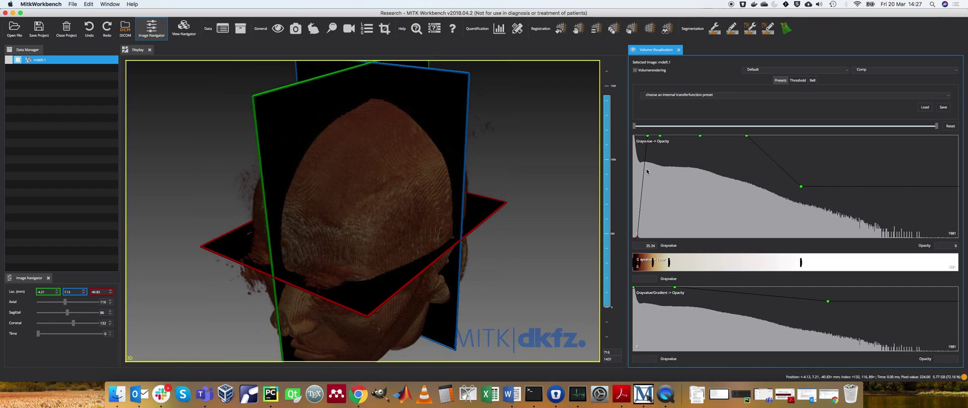
left_click_drag(647, 137, 638, 138)
left_click_drag(638, 239, 637, 240)
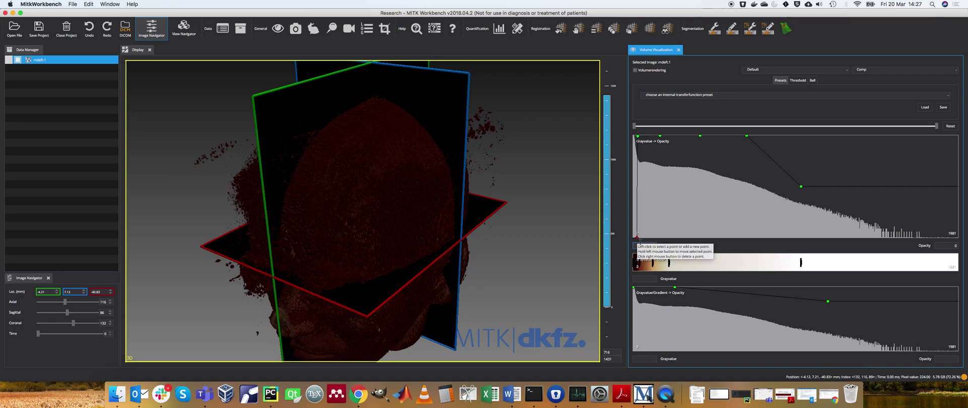
mouse_move(409, 206)
left_mouse_down()
mouse_move(426, 201)
mouse_move(423, 192)
mouse_move(403, 196)
left_mouse_up()
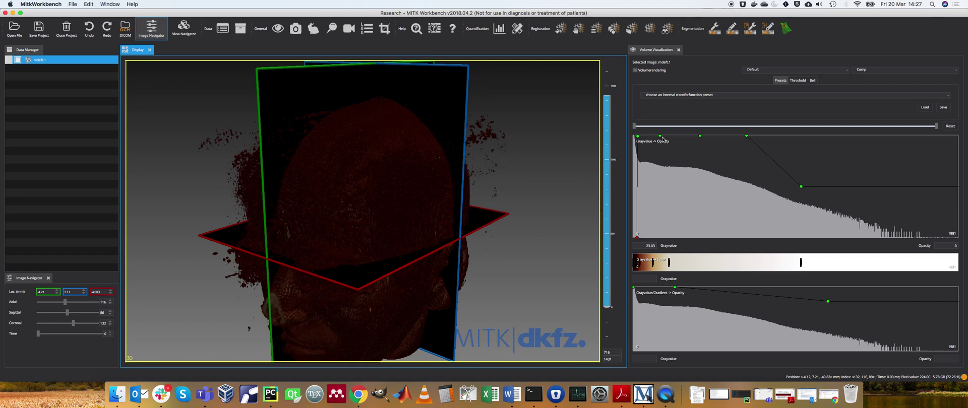
left_click_drag(663, 136, 685, 135)
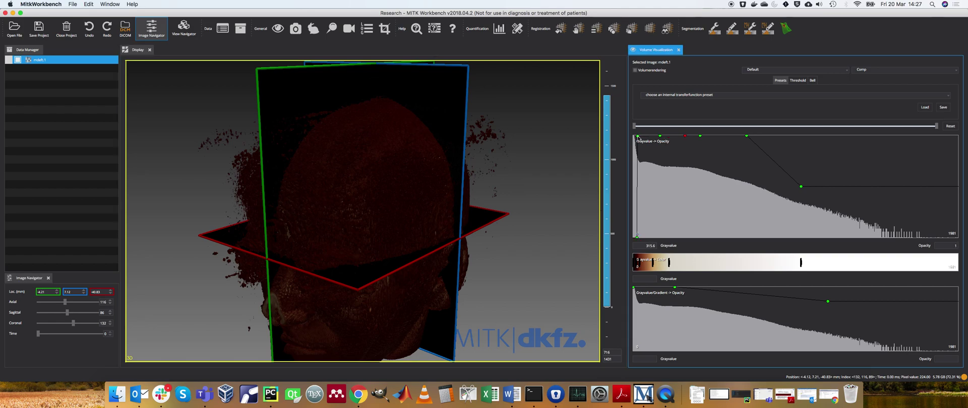
Spread the full-opacity curve points toward higher grayvalues, the leftmost at 419.2.
key("Left")
key("Left")
key("Left")
left_click_drag(639, 137, 667, 136)
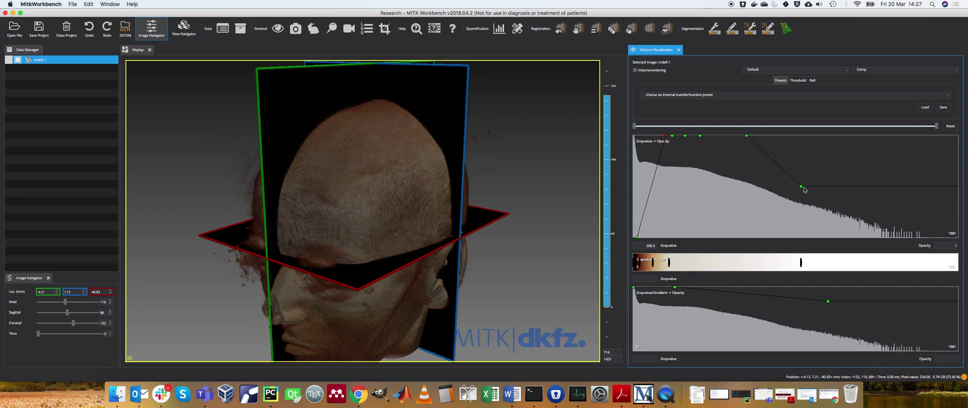
left_click_drag(801, 187, 908, 136)
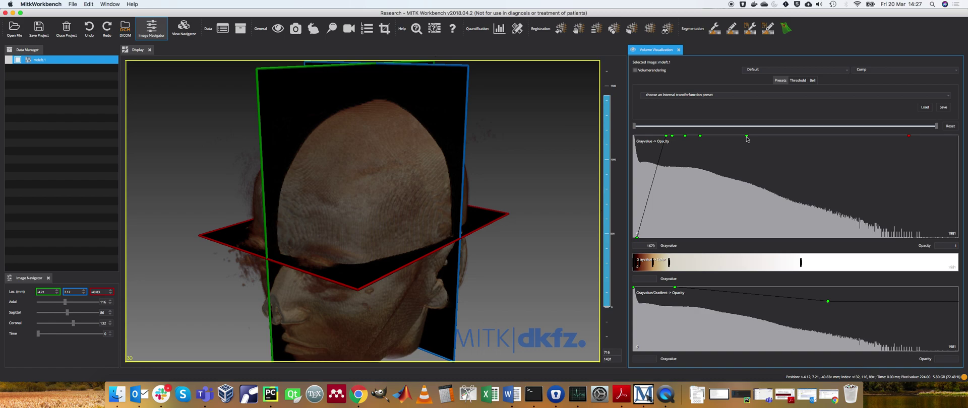
left_click_drag(747, 136, 823, 136)
left_click_drag(700, 136, 751, 137)
left_click_drag(666, 136, 734, 136)
left_click_drag(666, 137, 723, 136)
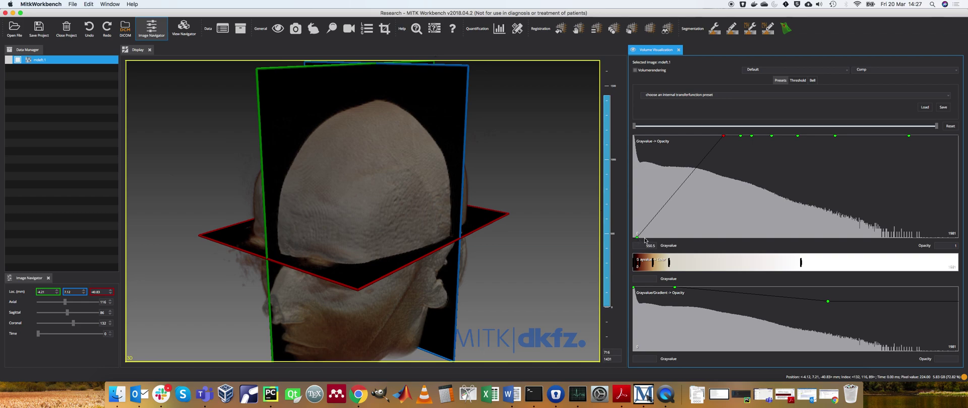
Move the zero-opacity point to grayvalue 320.2 and view the head from below.
left_click_drag(637, 238, 686, 242)
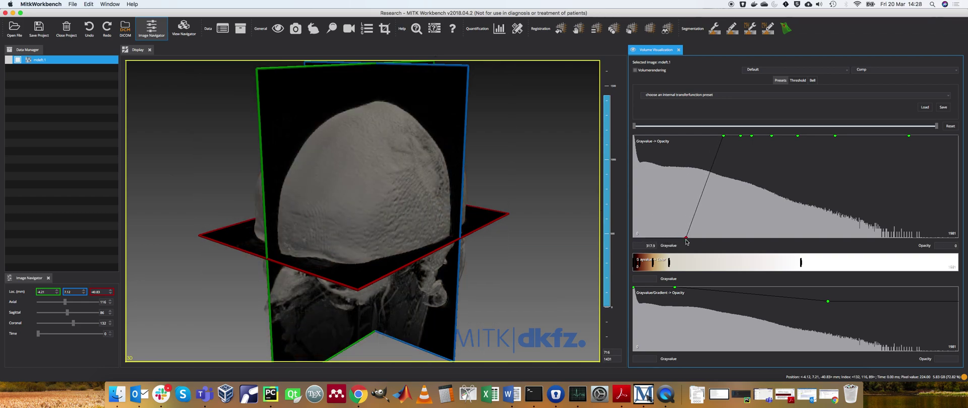
left_click(648, 247)
key("Return")
left_click_drag(357, 248, 360, 214)
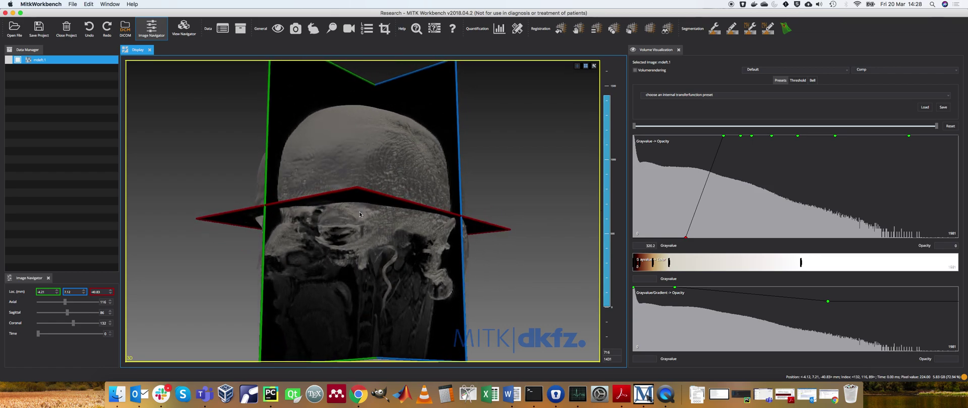
left_click(583, 69)
Hide the slice planes and fade the skin with an opacity point at grayvalue 658.1 (about 0.11).
left_click(591, 84)
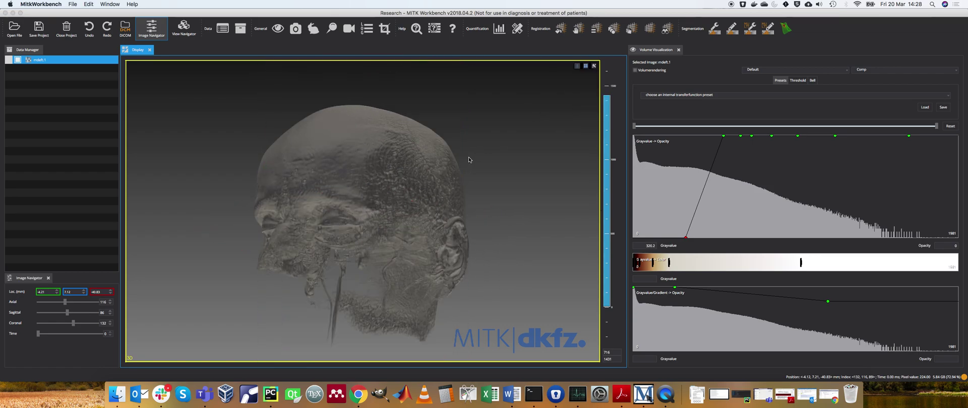
left_click_drag(370, 252, 388, 141)
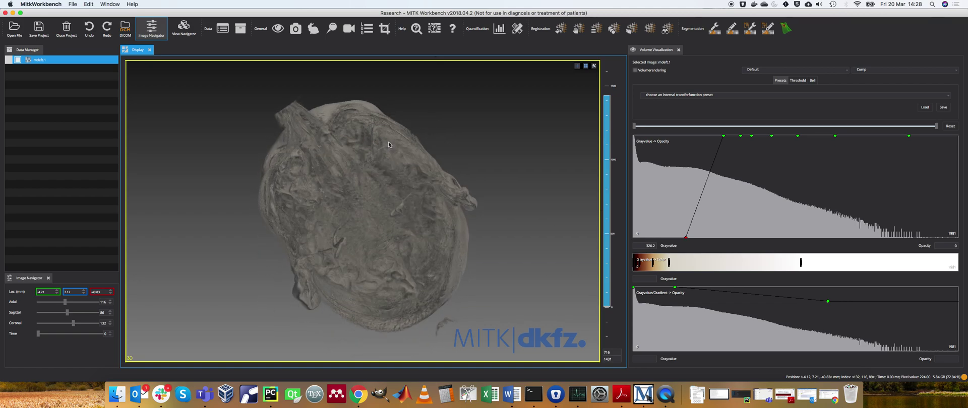
left_click_drag(385, 166, 360, 274)
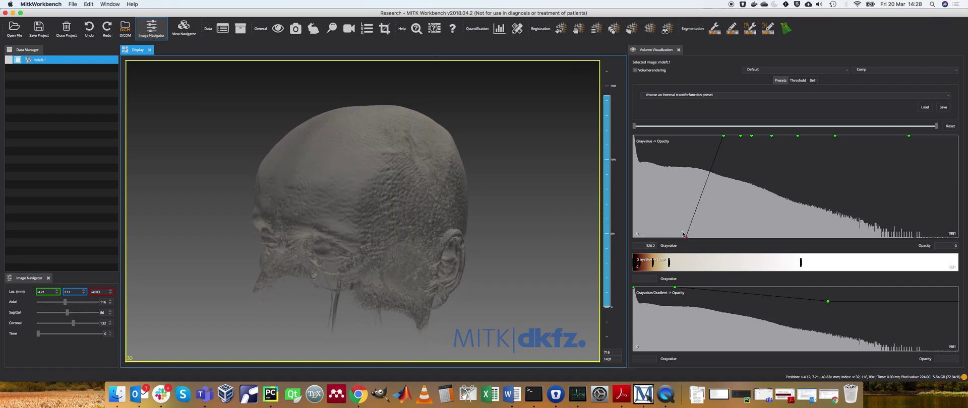
left_click_drag(686, 239, 670, 240)
left_click_drag(723, 136, 747, 226)
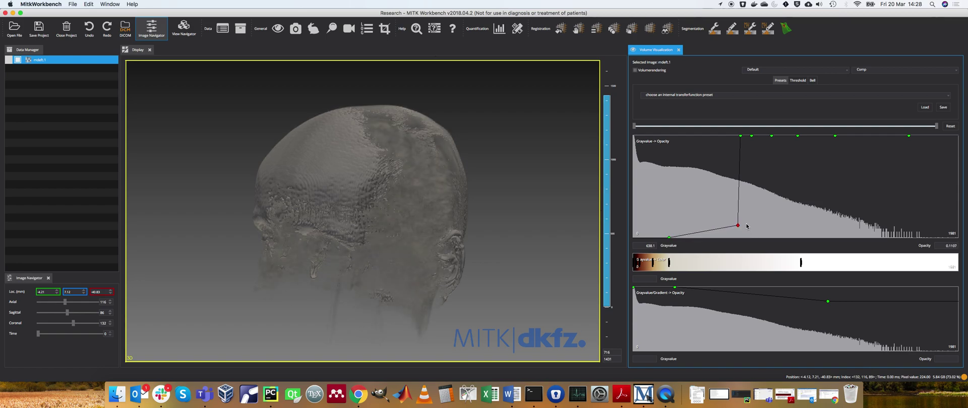
Rotate the translucent head to view the top of the skull and the side of the face.
left_click_drag(440, 150, 351, 201)
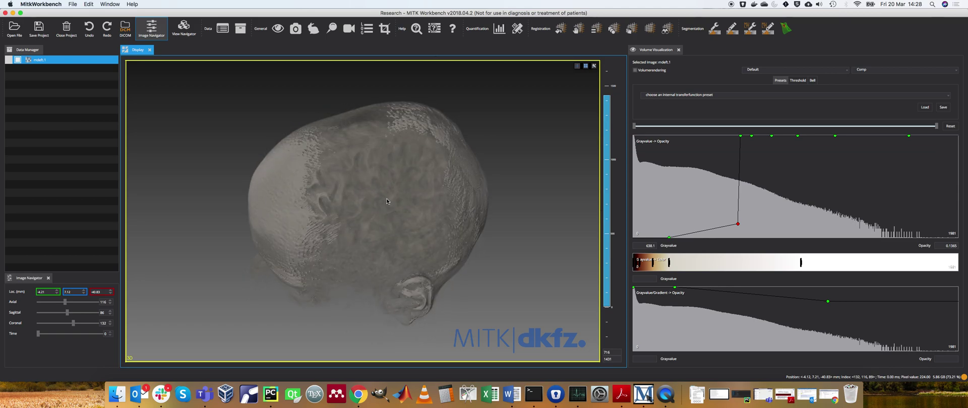
left_click_drag(386, 199, 443, 217)
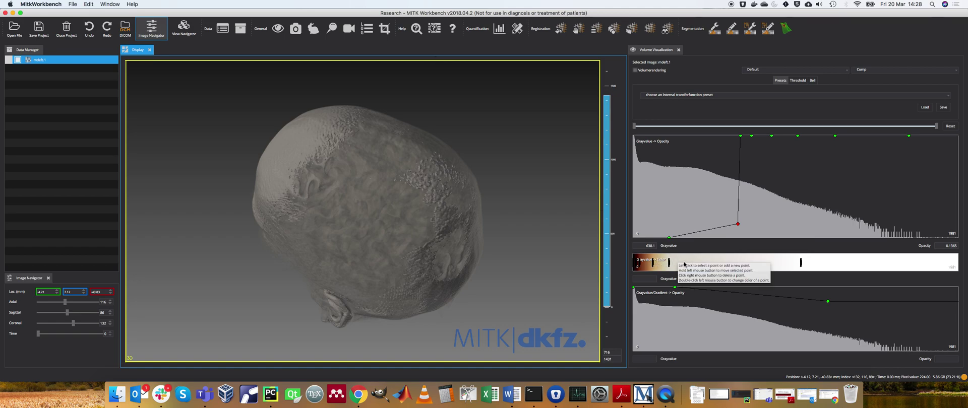
left_click(763, 70)
Apply the MR Generic transfer-function preset, keeping the Default rendering method, and view the left profile.
left_click(763, 84)
left_click(805, 94)
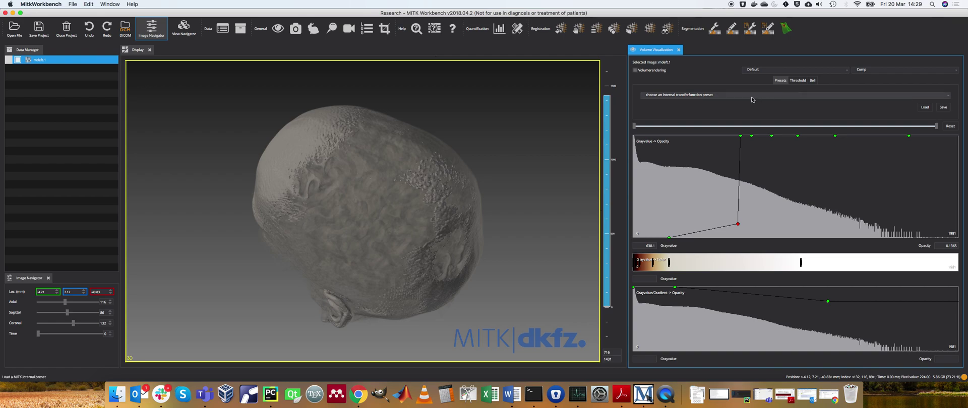
left_click(657, 143)
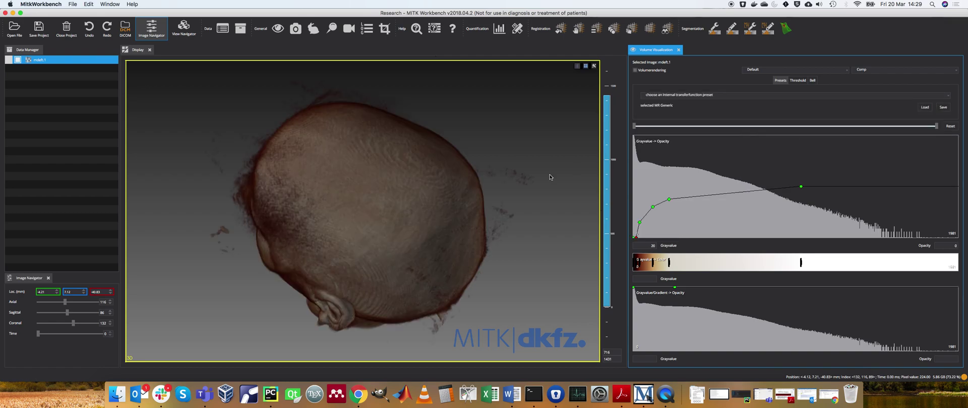
left_click_drag(427, 243, 598, 189)
Lower a middle opacity point to 0.3542 and place colour markers at grayvalues 621.9 and 380.1.
left_click_drag(667, 208, 708, 204)
left_click_drag(651, 214, 686, 202)
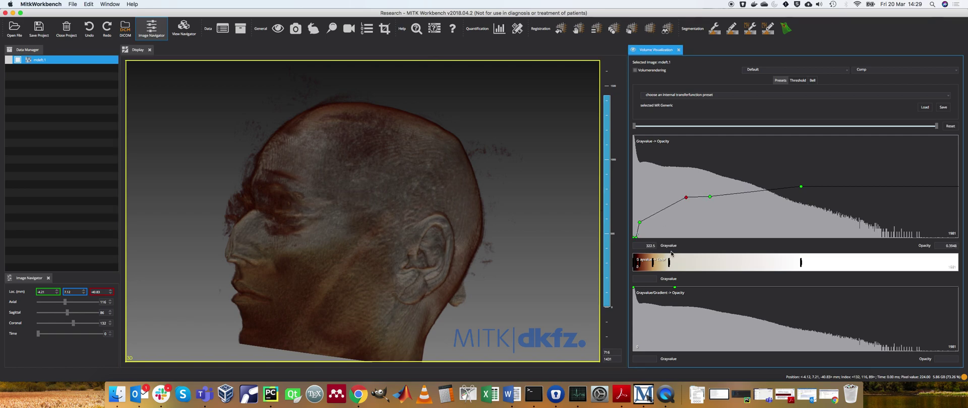
left_click_drag(669, 264, 740, 263)
mouse_move(653, 262)
left_mouse_down()
mouse_move(702, 262)
mouse_move(644, 263)
mouse_move(658, 271)
left_mouse_up()
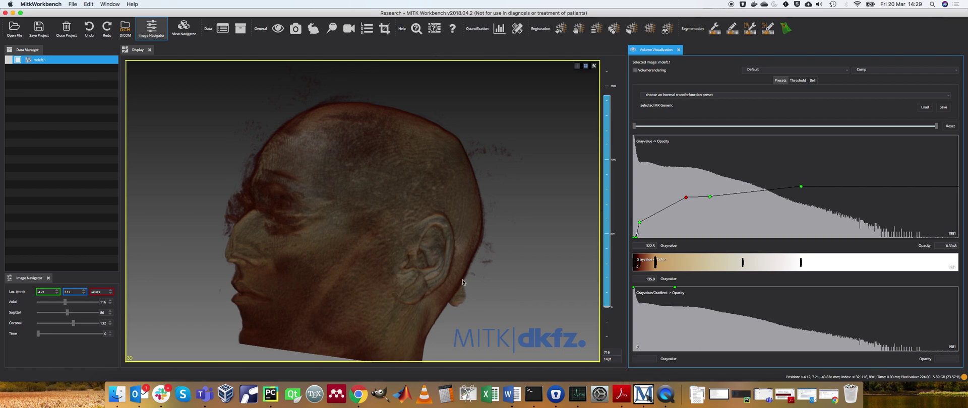
Rotate the MR Generic head to a frontal view, then to a three-quarter view.
left_click_drag(315, 217, 418, 227)
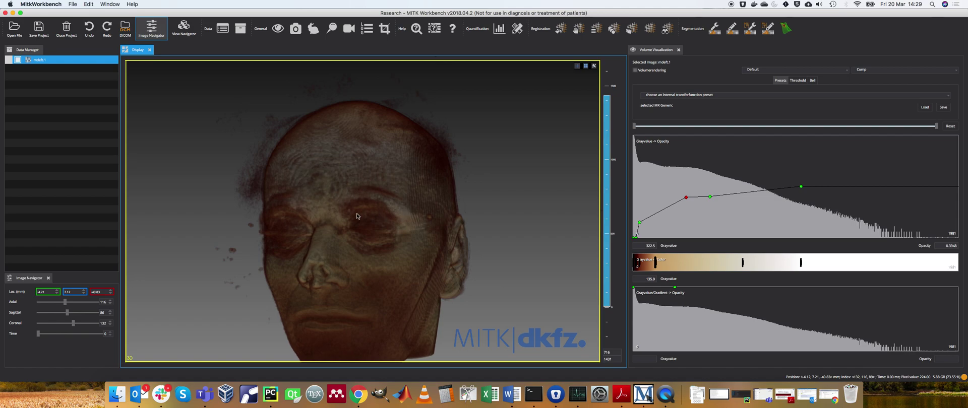
left_click_drag(357, 217, 336, 222)
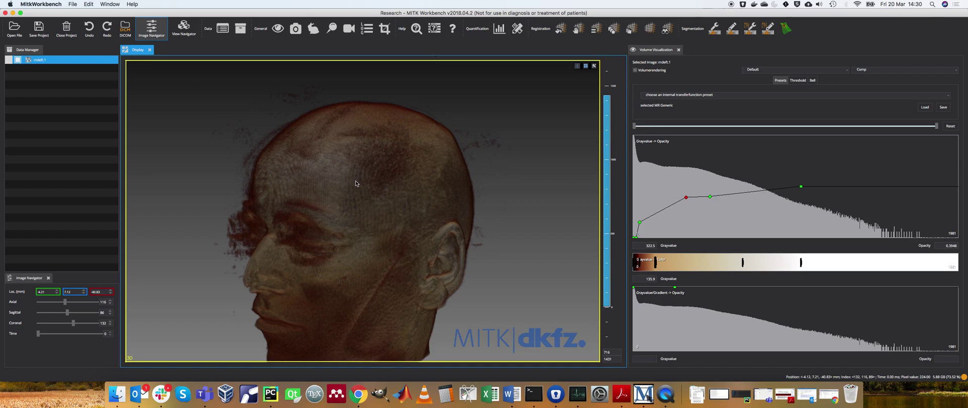
Rotate the reddish-brown MR Generic head rendering to a left profile, tipping it to show the skull top.
left_click_drag(355, 184, 346, 212)
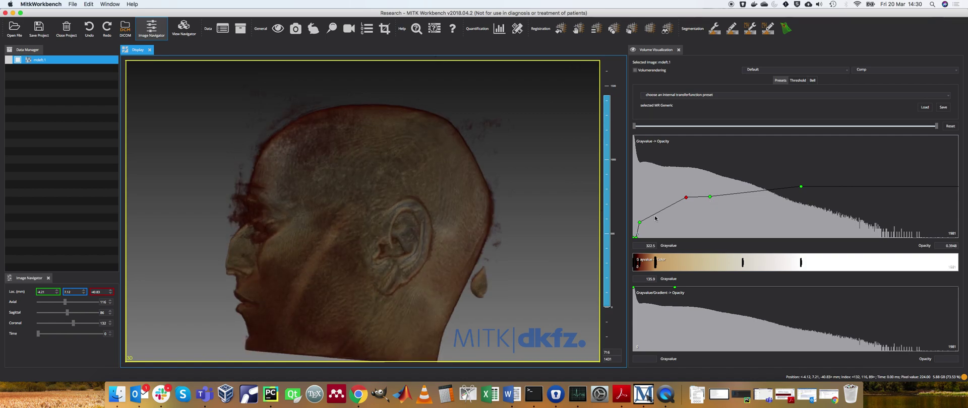